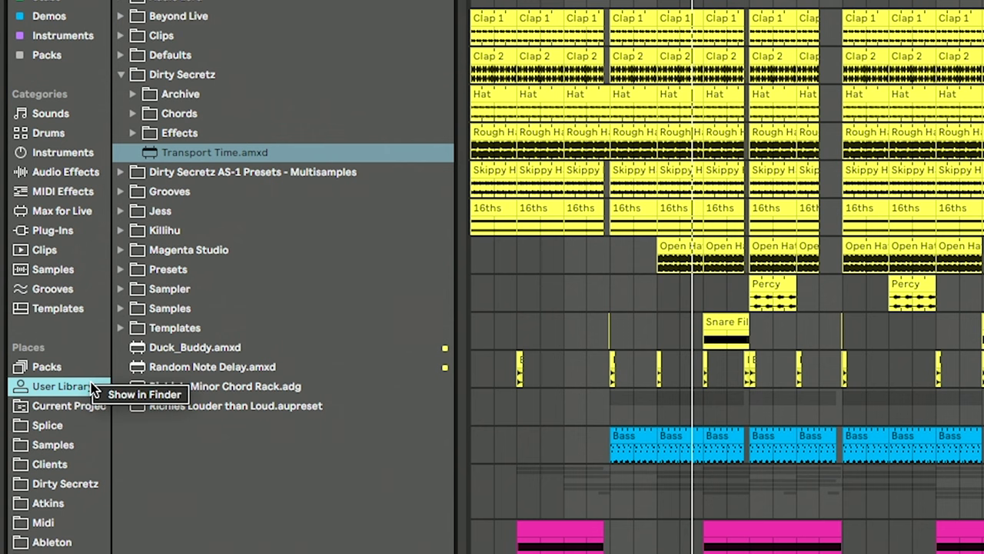
- Reveal the User Library folder in Finder and browse its contents, then return to Live
left_click(130, 396)
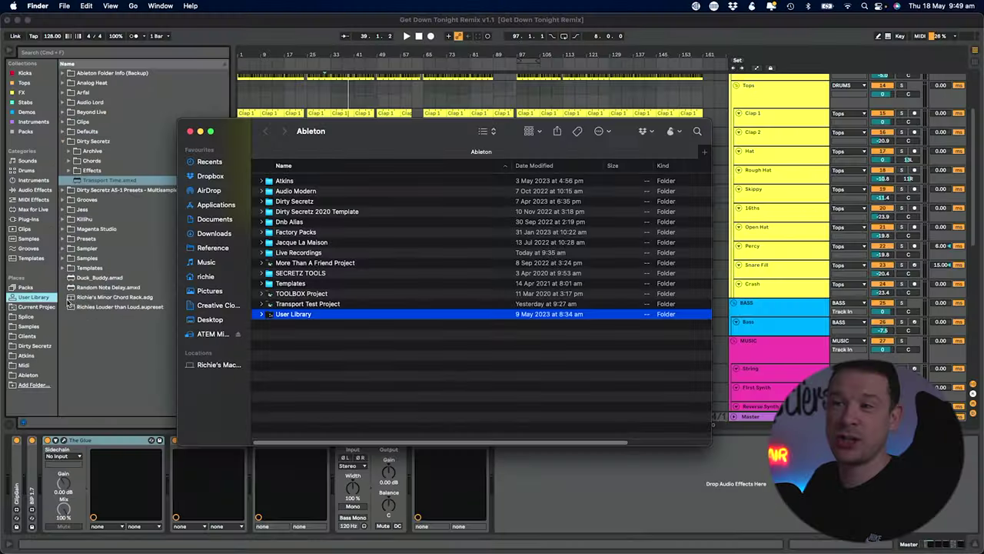
double_click(291, 315)
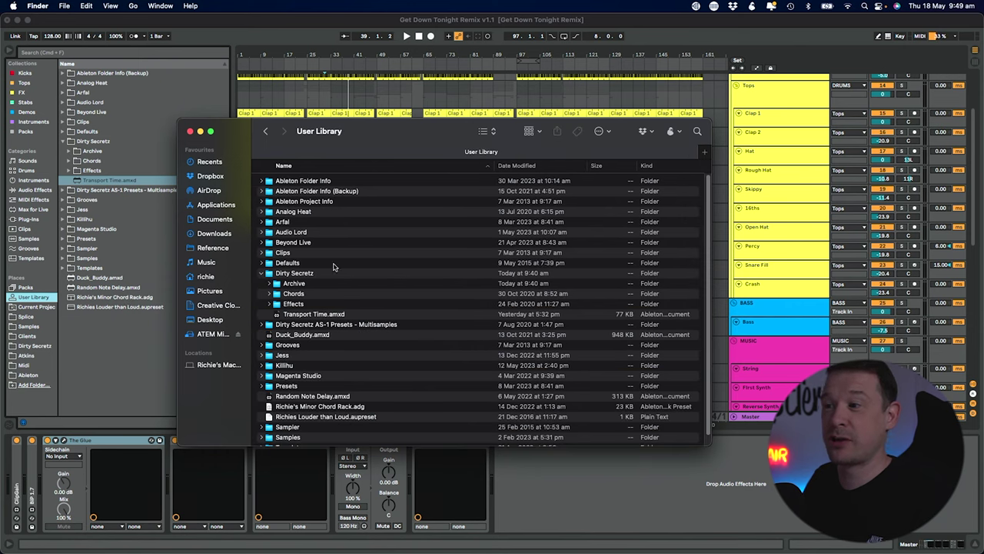
left_click(200, 133)
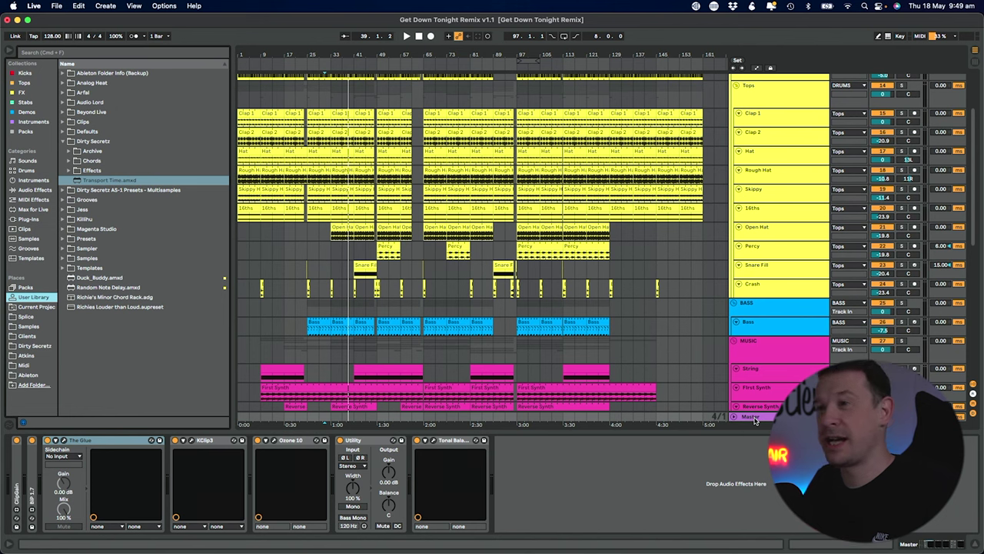
- Load Transport Time.amxd before The Glue on the master chain and move its floating window to the top
left_click(752, 418)
mouse_move(112, 183)
left_mouse_down()
mouse_move(90, 475)
mouse_move(50, 490)
left_mouse_up()
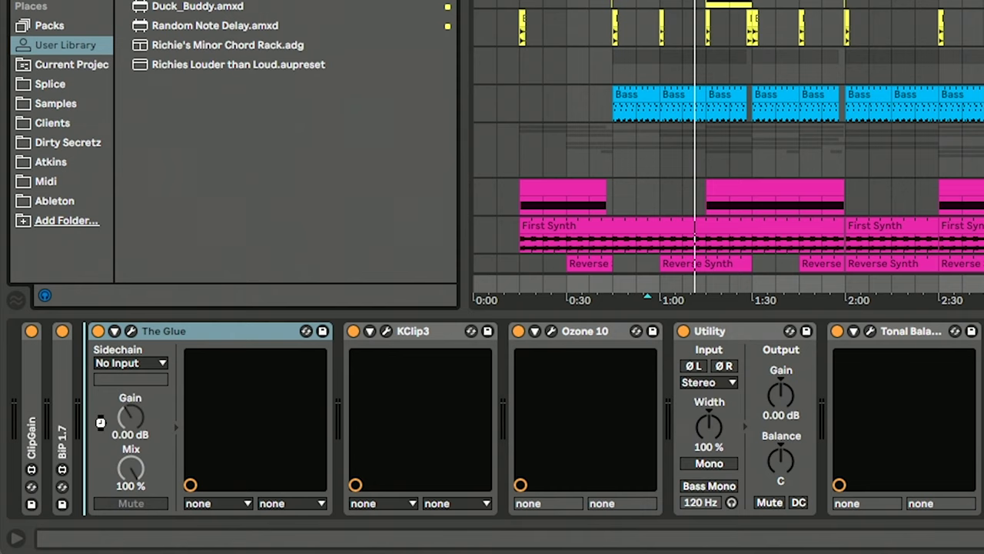
left_click_drag(100, 422, 100, 424)
left_click(141, 439)
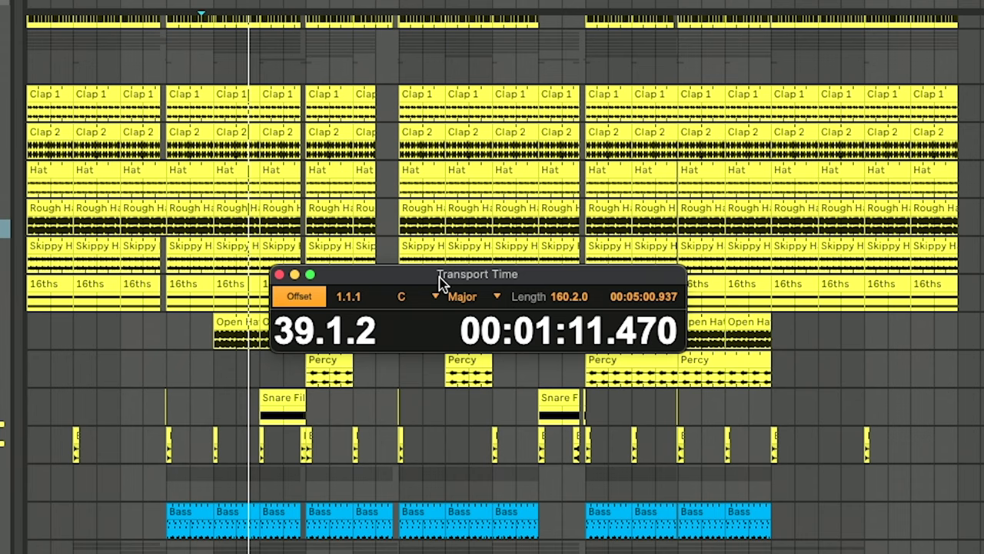
left_click_drag(444, 206, 728, 17)
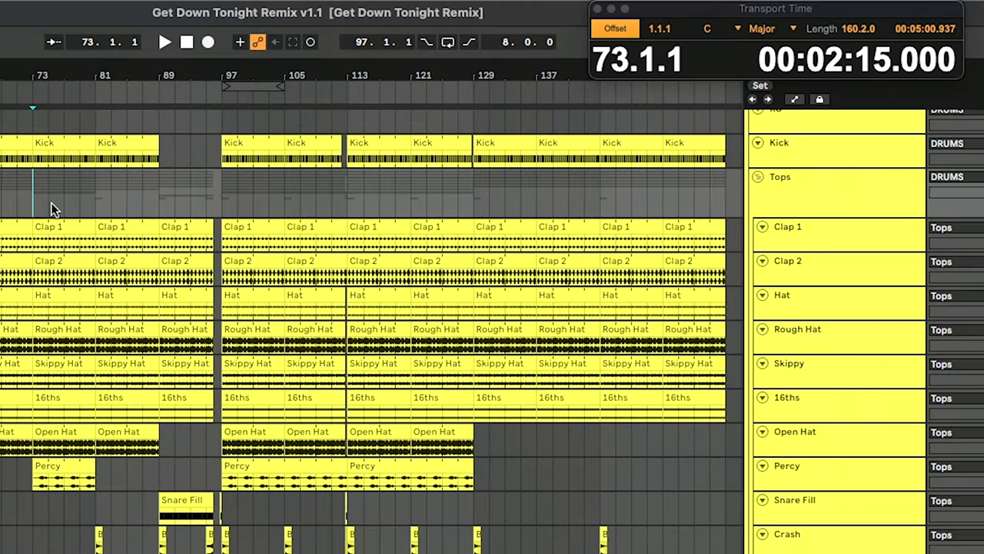
- Move the insert marker to bar 79, then bar 85, watching the Transport Time readout update
left_click(360, 124)
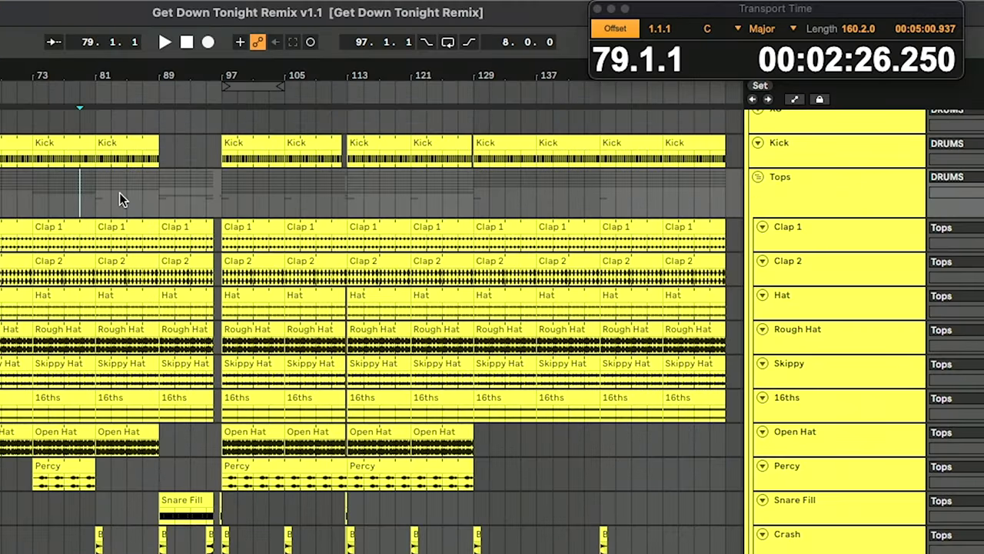
left_click(384, 121)
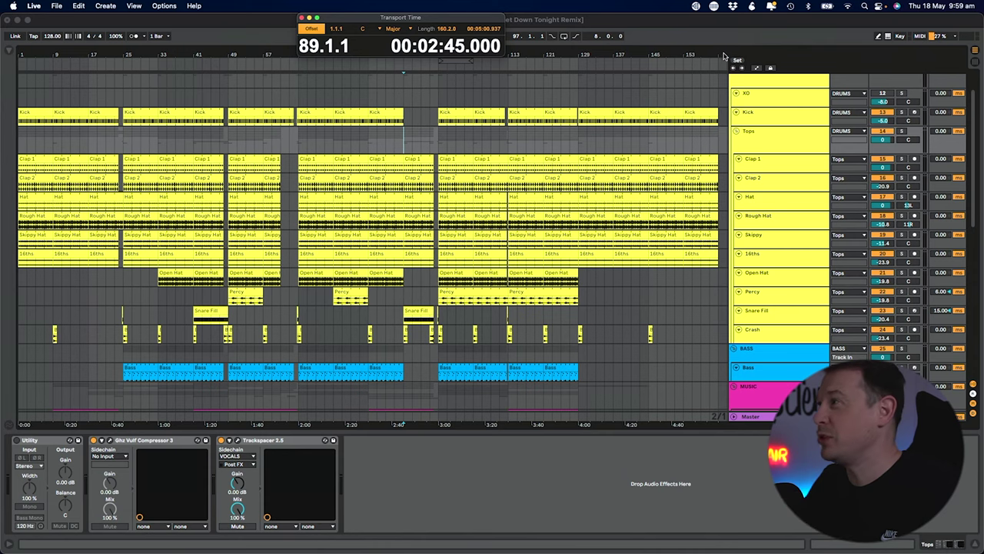
- Zoom in on the song's final seconds near 5:00, then zoom back out to the whole song
left_click_drag(723, 56, 723, 161)
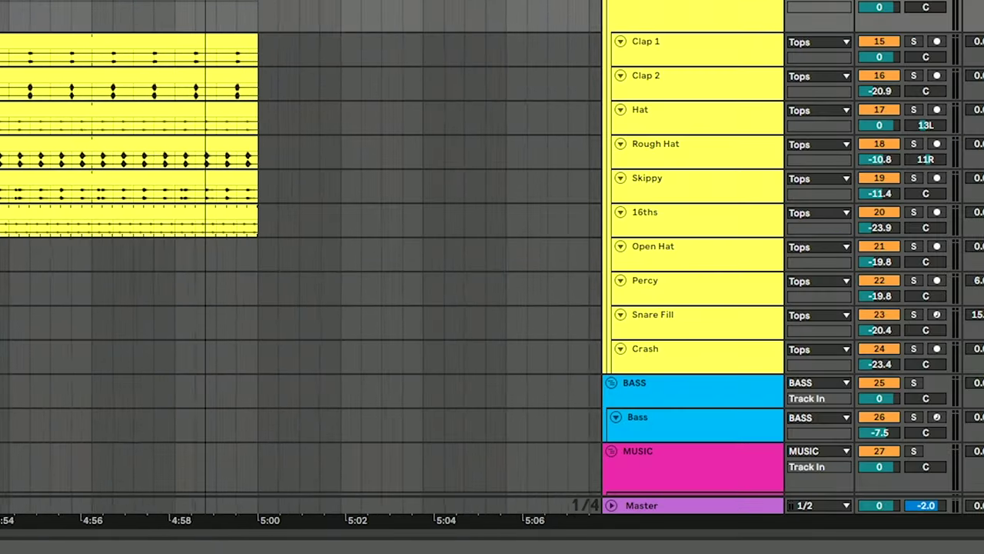
key("plus")
key("plus")
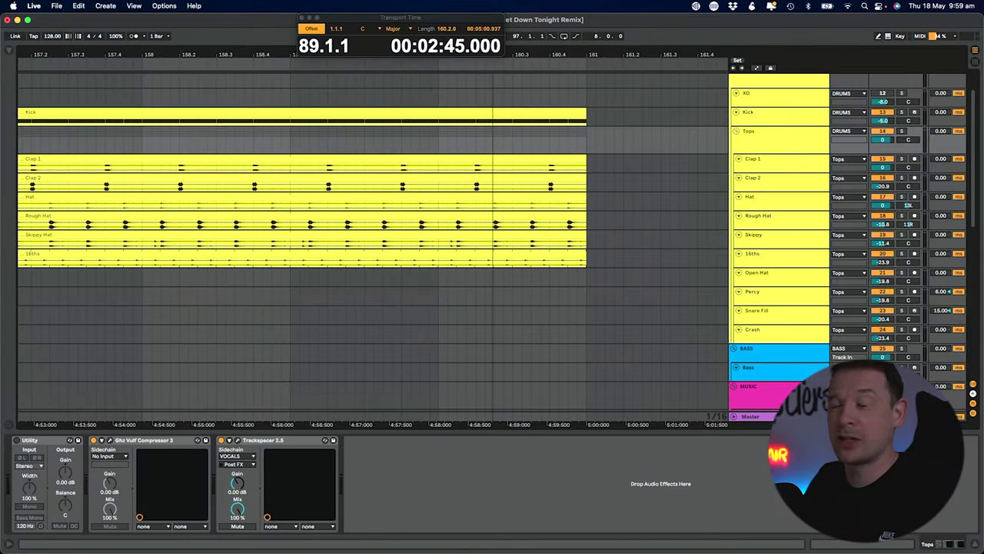
key("plus")
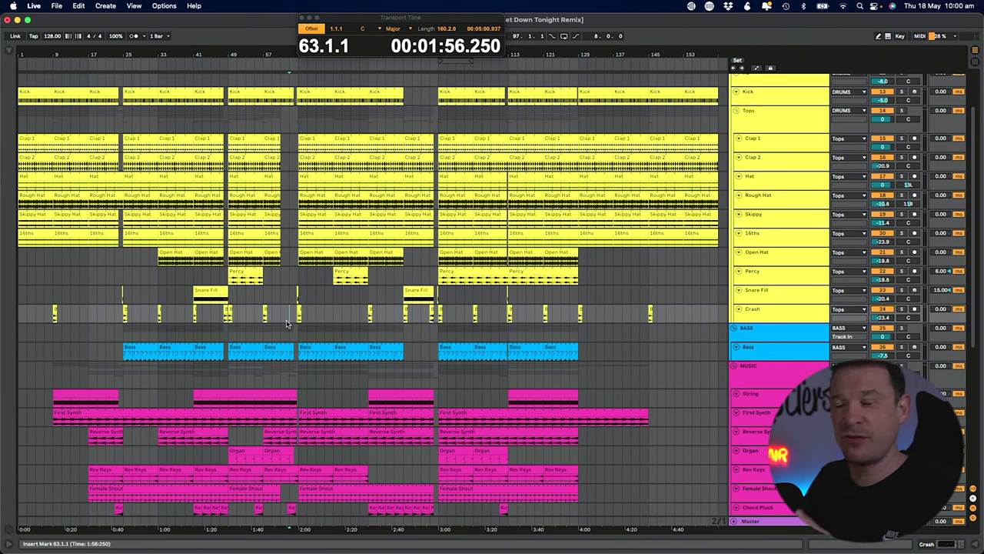
- Set the insert marker at bar 17, zoom into the opening, and select bars 1–16 across the drum tracks
left_click(93, 323)
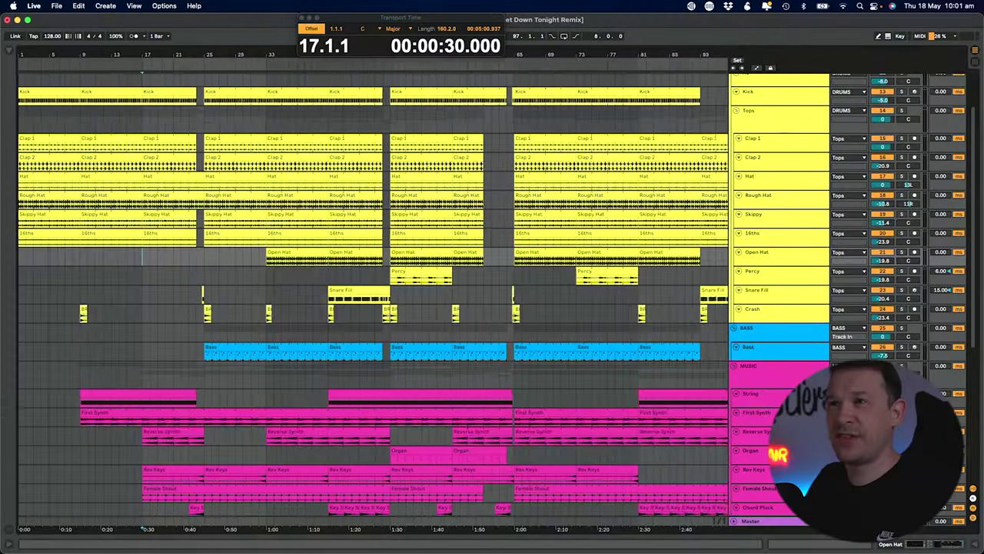
left_click_drag(19, 49, 20, 55)
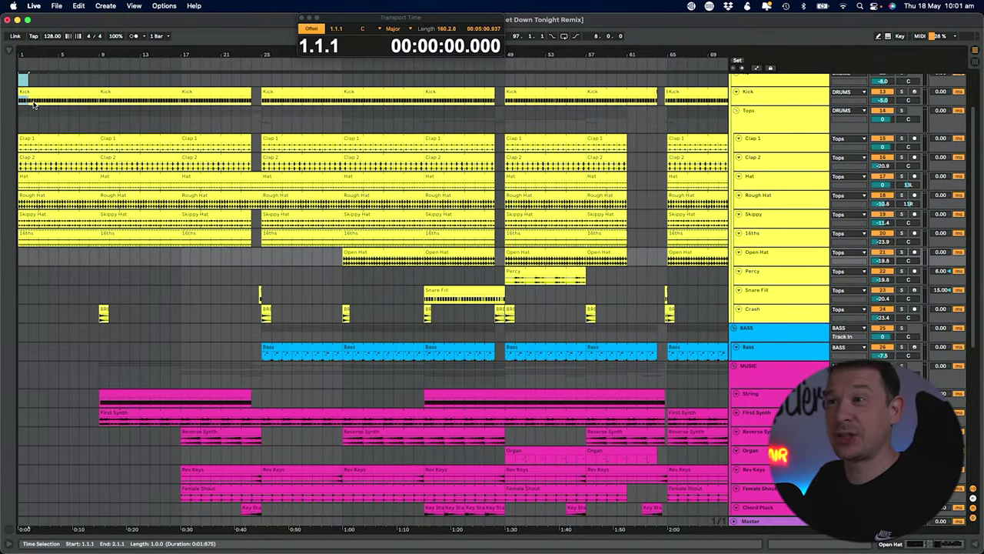
left_click_drag(33, 104, 177, 288)
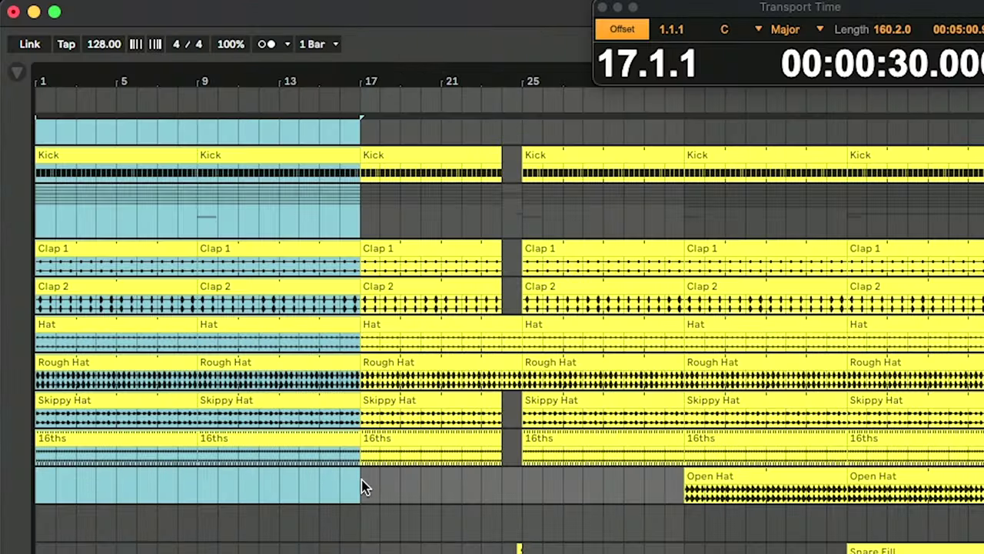
- Clear the selection, adjust horizontal zoom, and select the Organ track back to the start
left_click(387, 468)
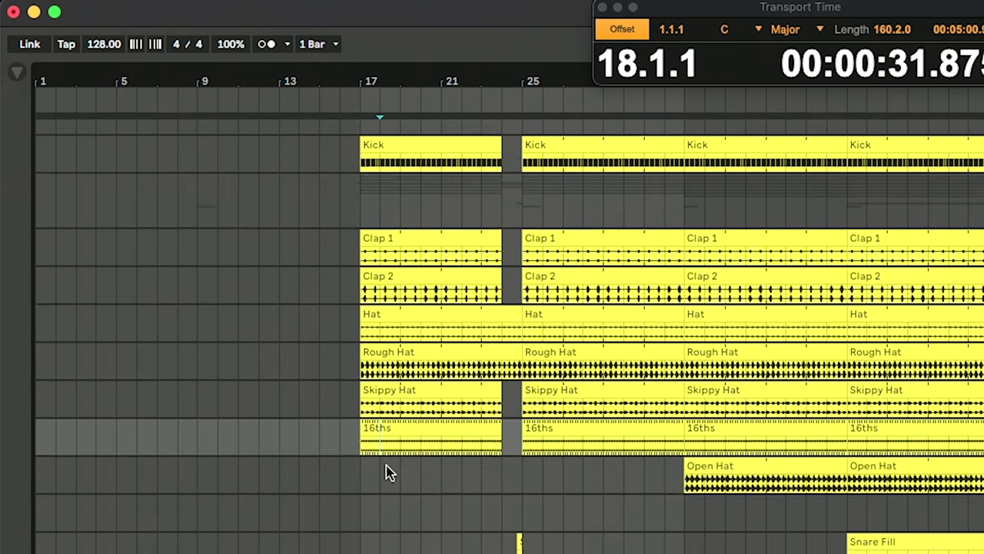
scroll(115, 487, "down", 5)
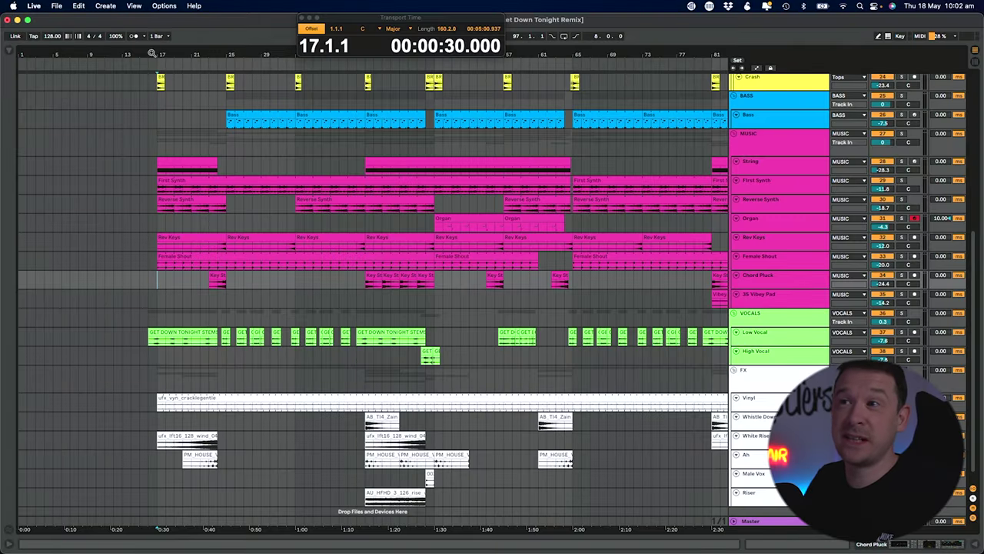
mouse_move(151, 52)
left_mouse_down()
mouse_move(156, 84)
mouse_move(161, 52)
left_mouse_up()
left_click_drag(233, 253, 7, 262)
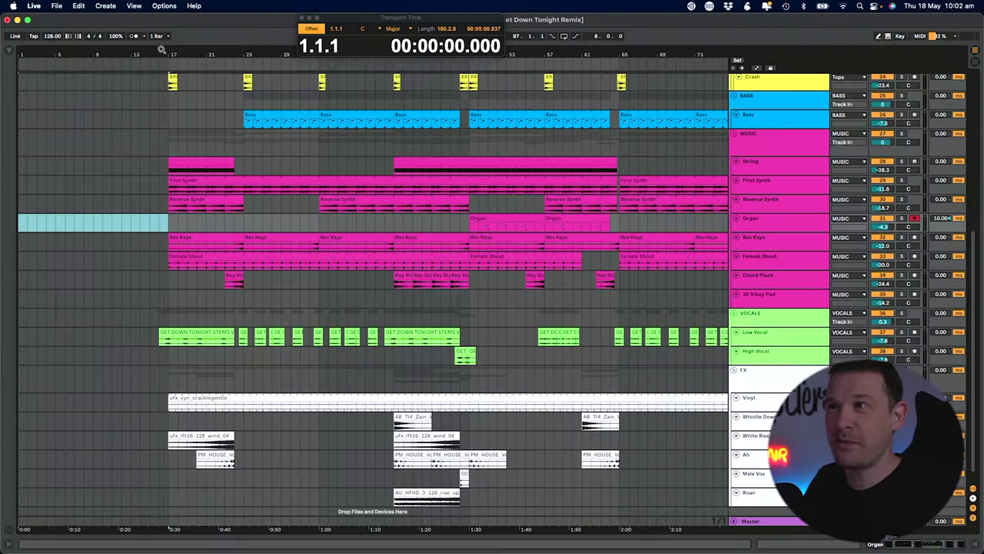
scroll(337, 57, "up", 5, "ctrl")
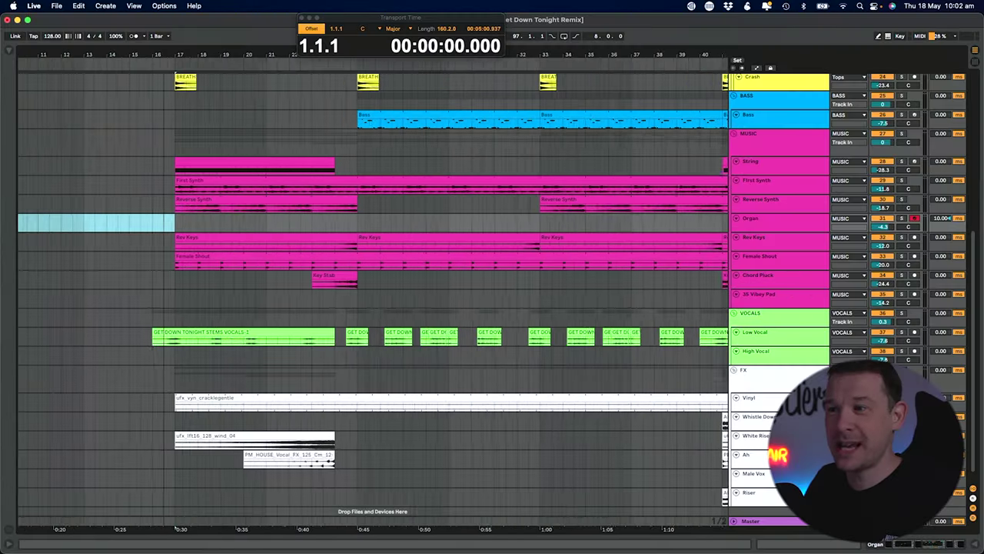
- Enlarge the Low Vocal track, play from 16.4.1, and trim the Low Vocal clip's start
left_click(173, 344)
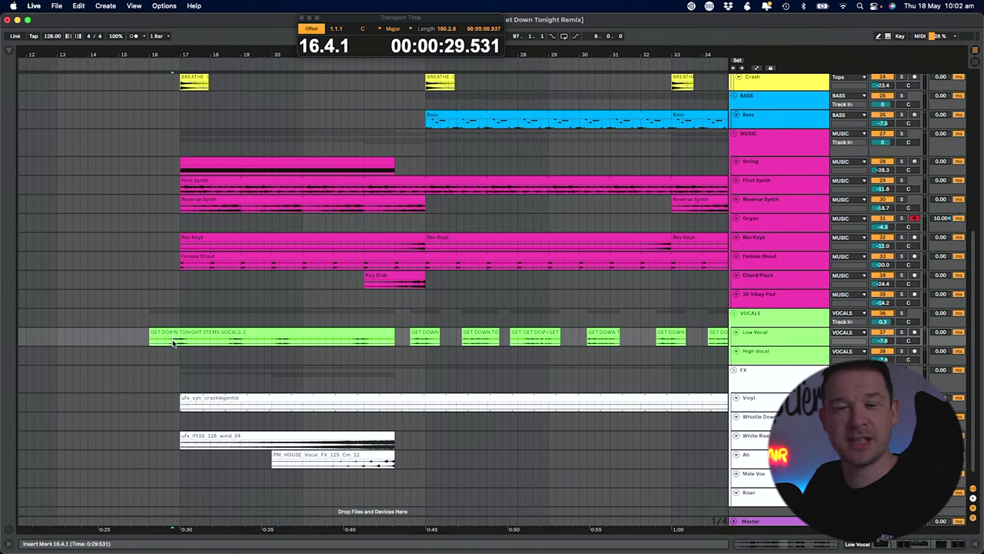
left_click_drag(750, 343, 750, 397)
key("space")
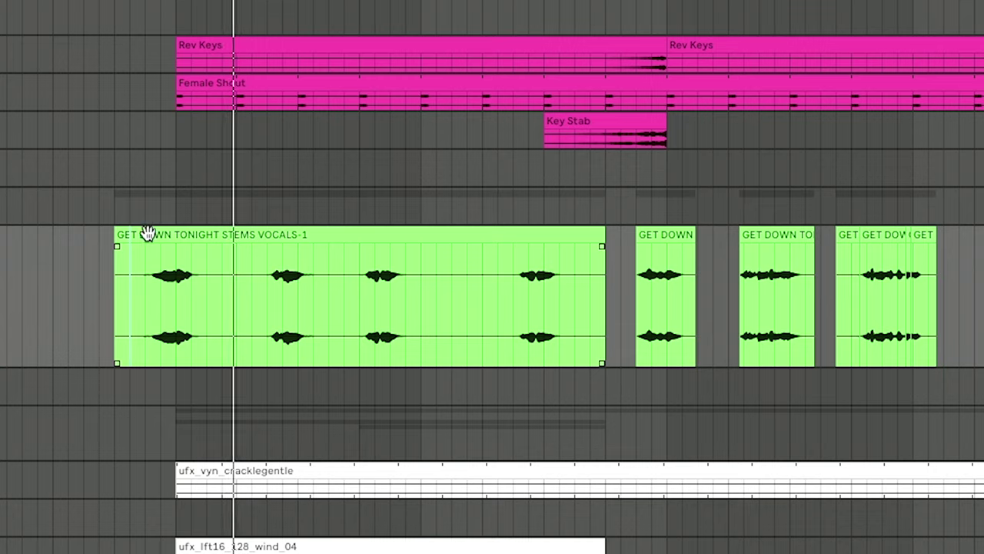
left_click_drag(123, 225, 146, 230)
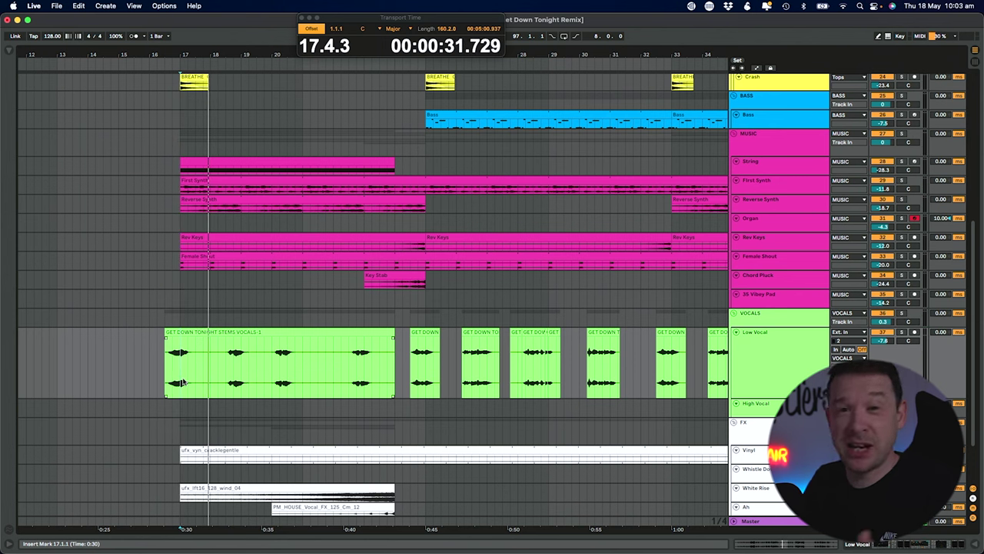
- Place a copy of the Key Stab clip just before bar 17, ahead of Rev Keys, and stop playback
left_click_drag(394, 273, 151, 277)
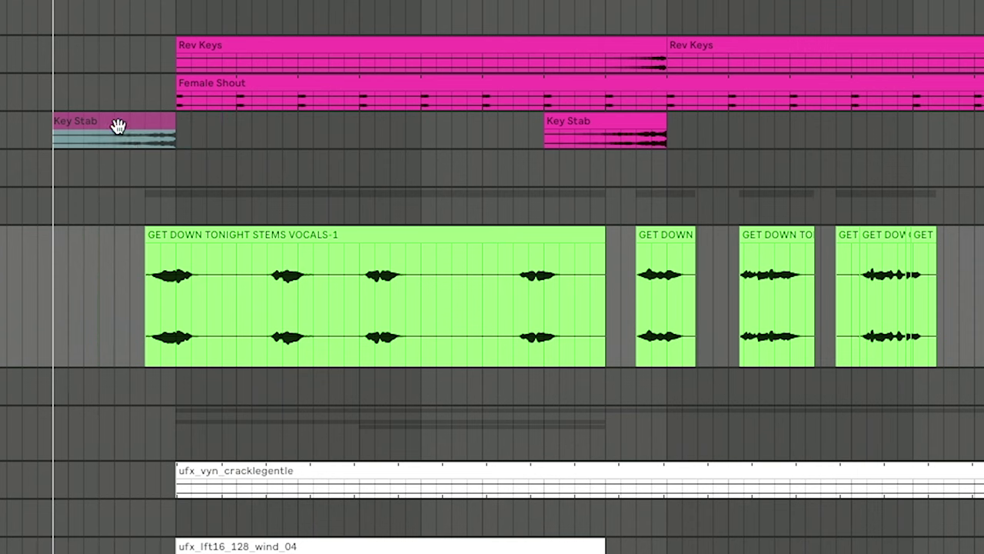
left_click_drag(118, 126, 146, 127)
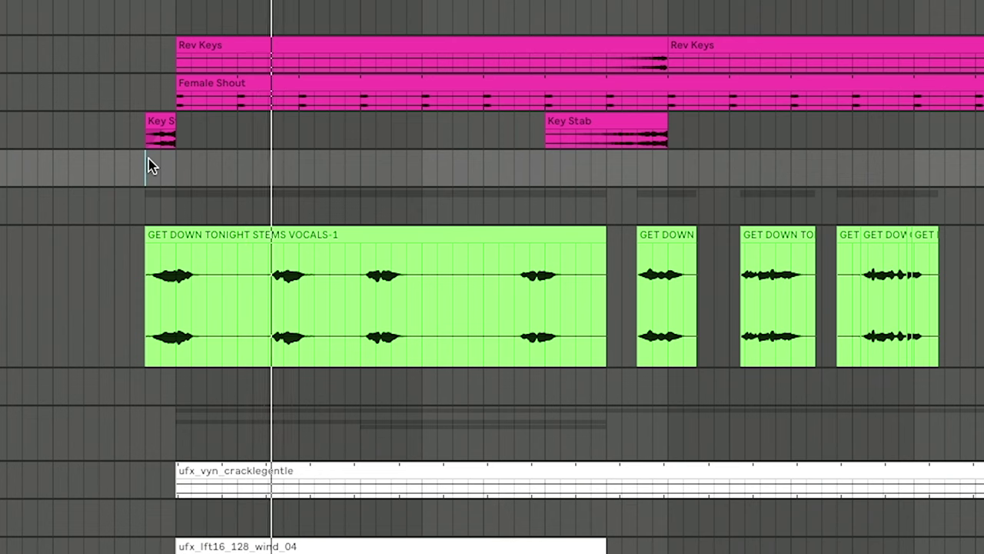
key("space")
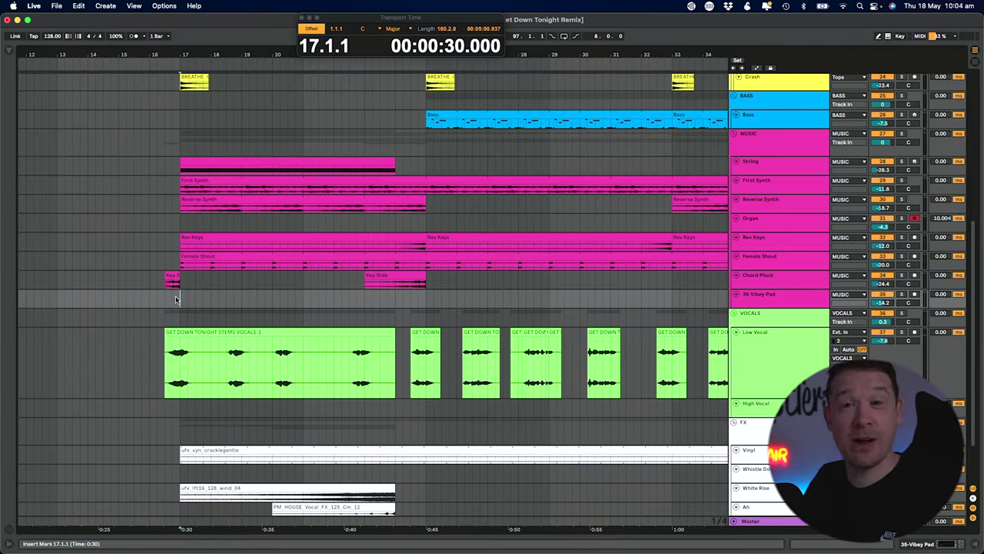
- Set the Transport Time offset to 17.1.1, leaving the play position at bar 17
left_click_drag(168, 300, 17, 300)
left_click(44, 300)
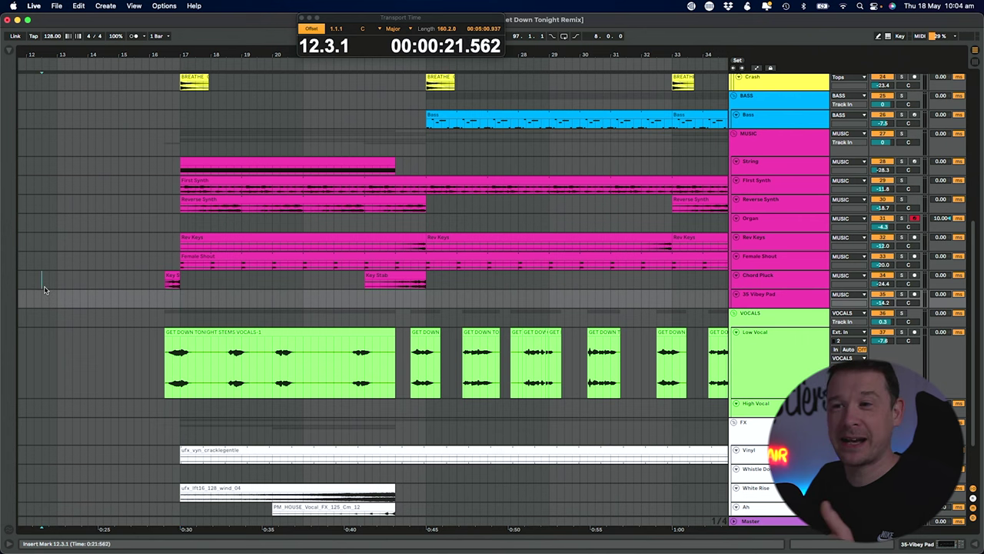
key("Up")
left_click(178, 303)
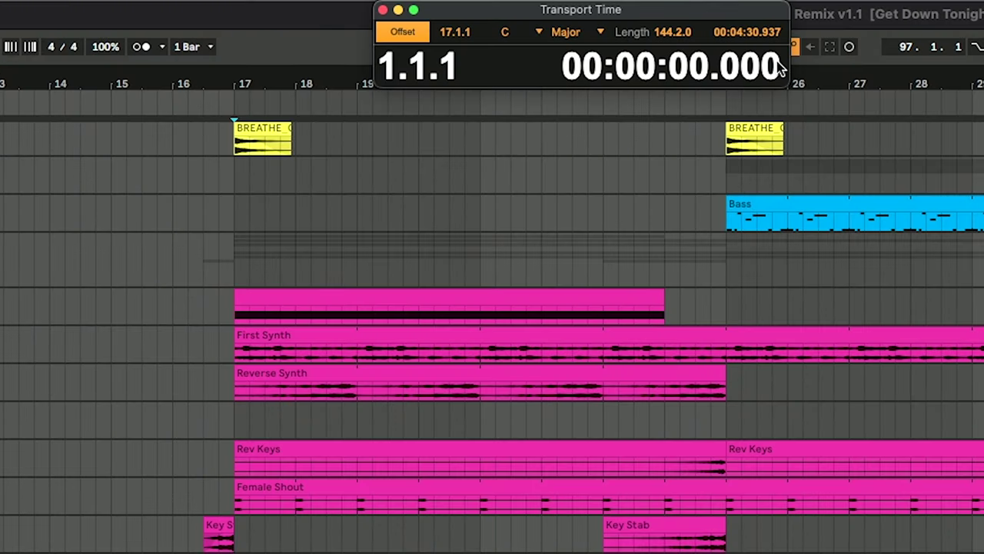
- Play from bar 17 so Transport Time counts up from 1.1.1 and 00:00:00.000
left_click(246, 189)
key("space")
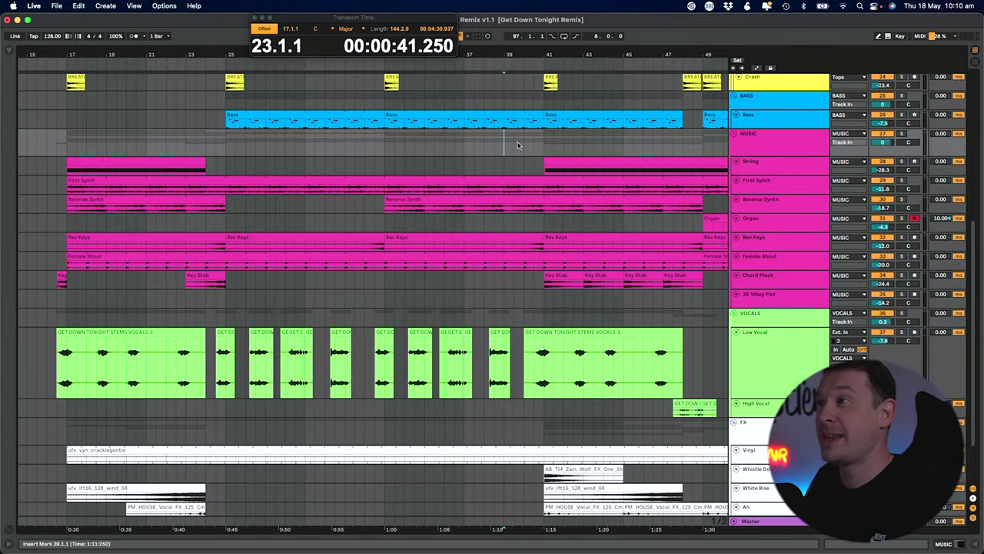
- Move the play position to bar 31, then to bar 41, checking the offset readout
left_click(572, 143)
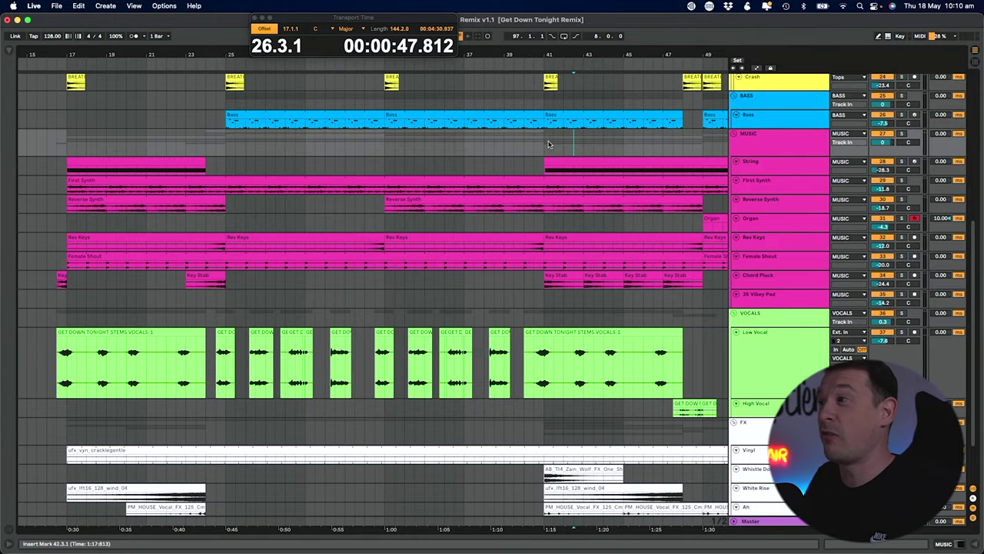
left_click(545, 147)
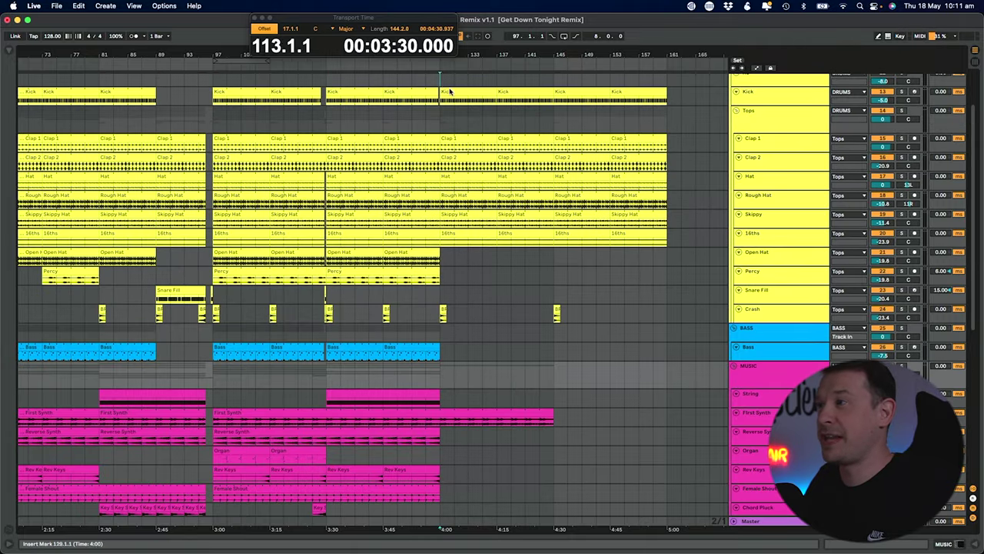
- Delete bars 129–161 across all tracks, then check the readout at bars 133 and 123
left_click_drag(450, 91, 667, 411)
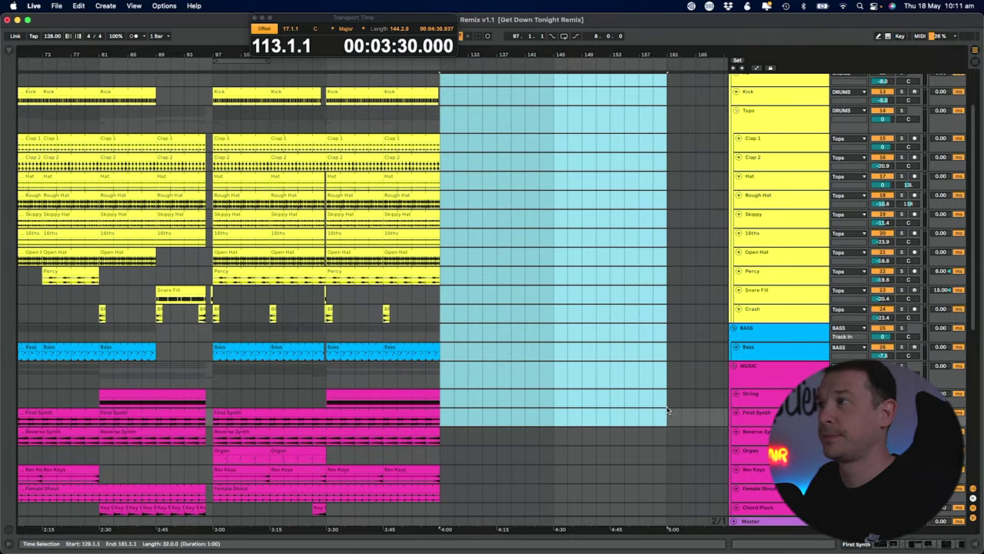
left_click(638, 274)
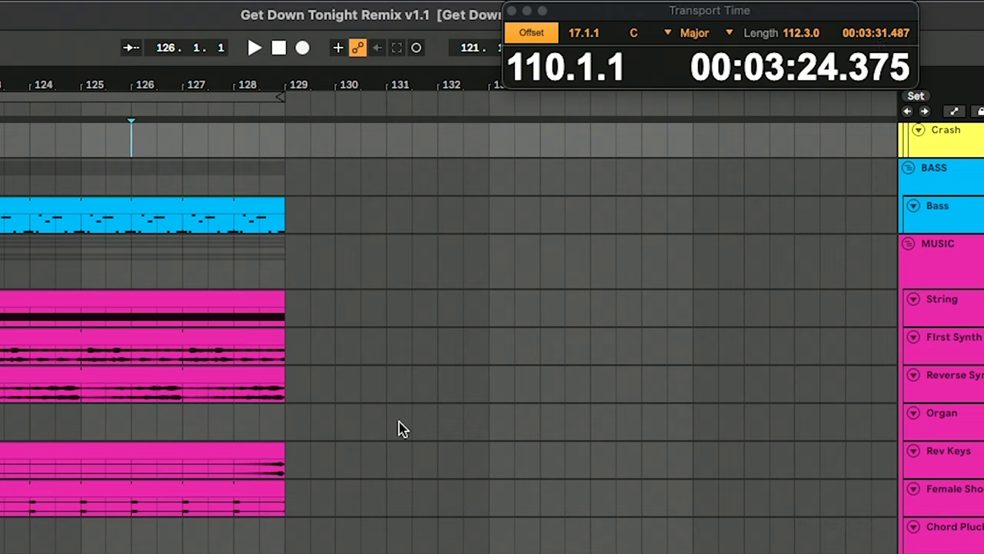
left_click(495, 382)
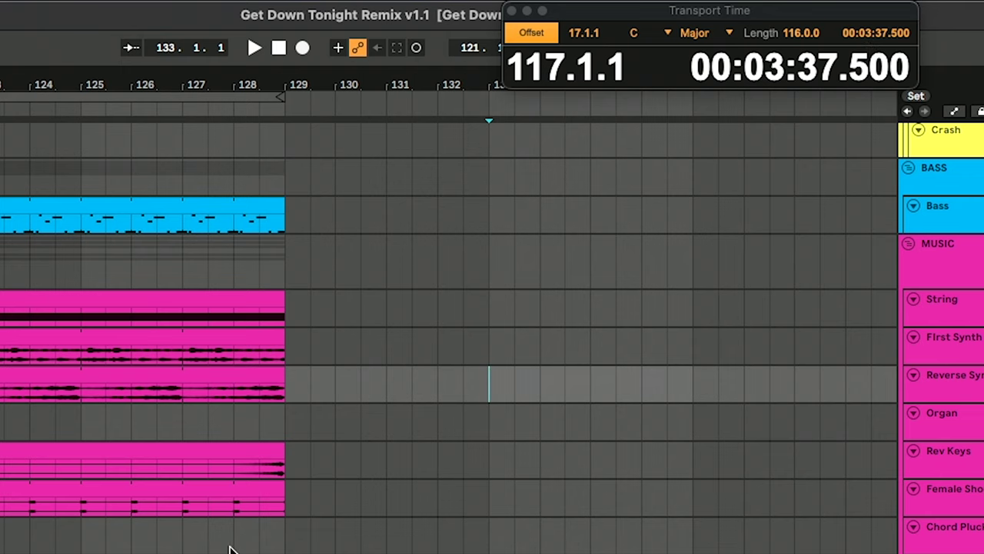
left_click(281, 293)
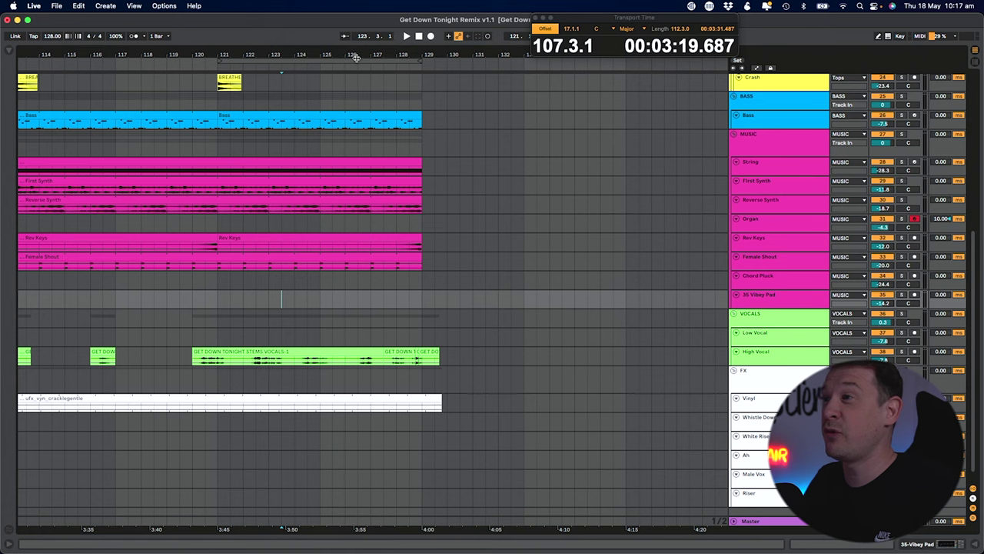
- Shift the loop brace later, then back so the loop starts at bar 119
left_click_drag(353, 60, 492, 59)
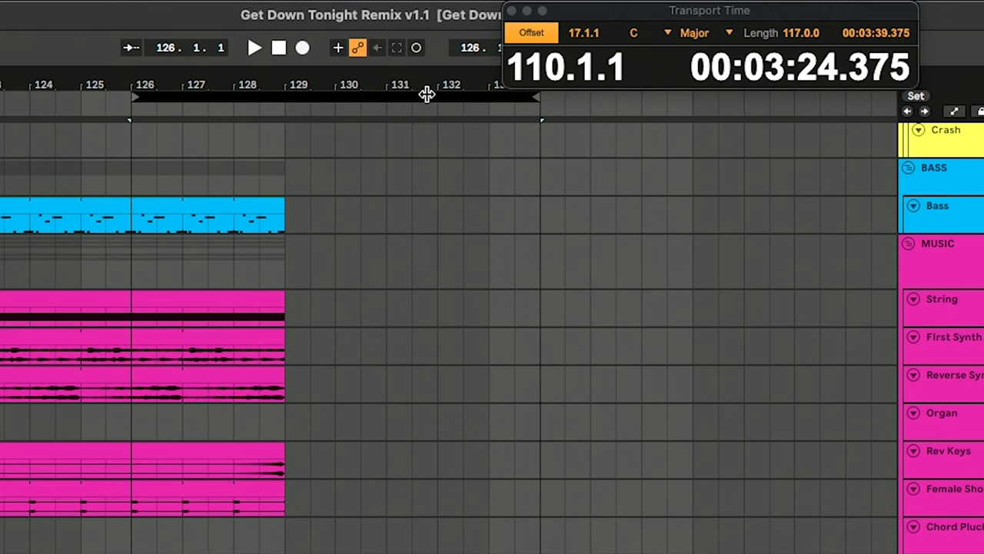
left_click(540, 176)
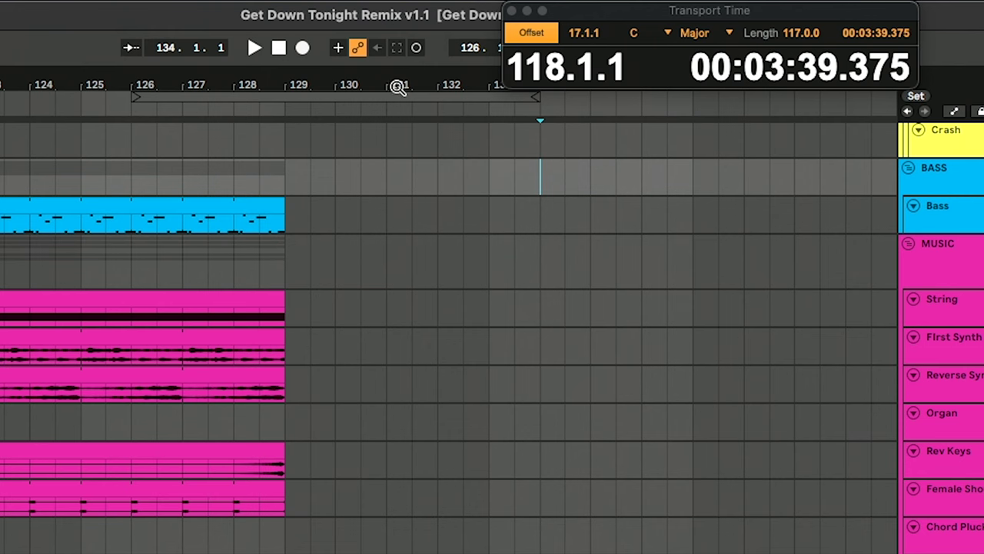
left_click_drag(401, 93, 45, 97)
left_click(79, 146)
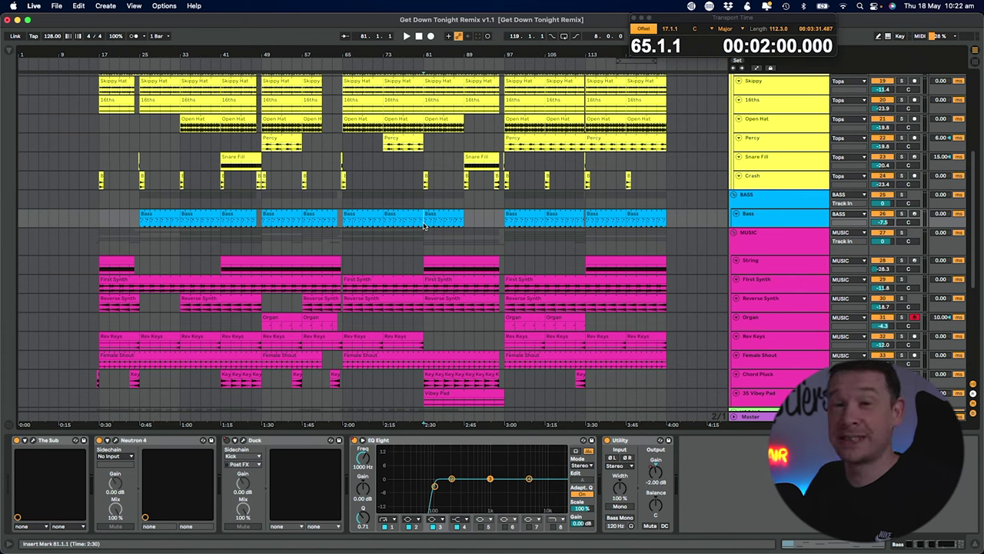
- Inspect the Bass clip's notes, then set Transport Time's key to C Minor
double_click(411, 212)
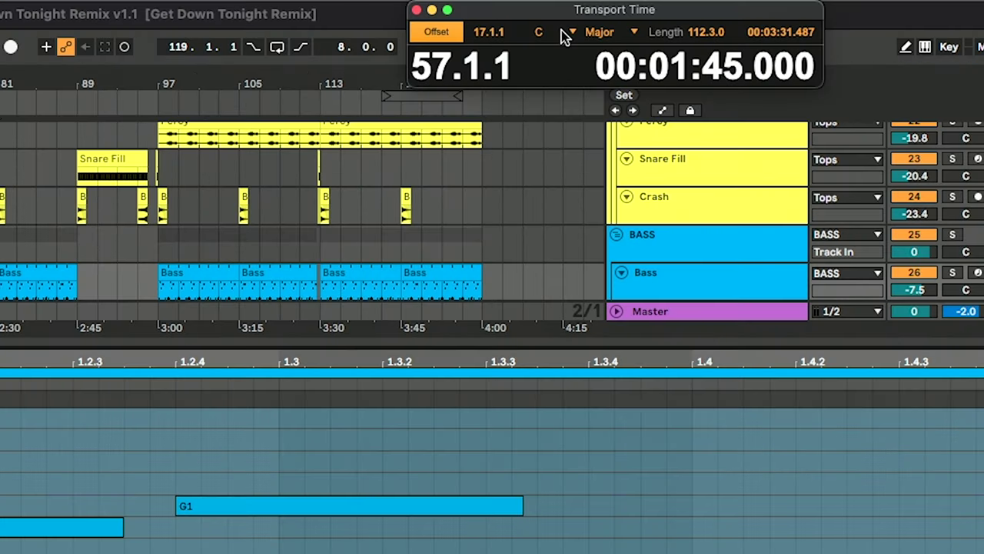
left_click(567, 34)
left_click(573, 48)
left_click(604, 35)
left_click(599, 69)
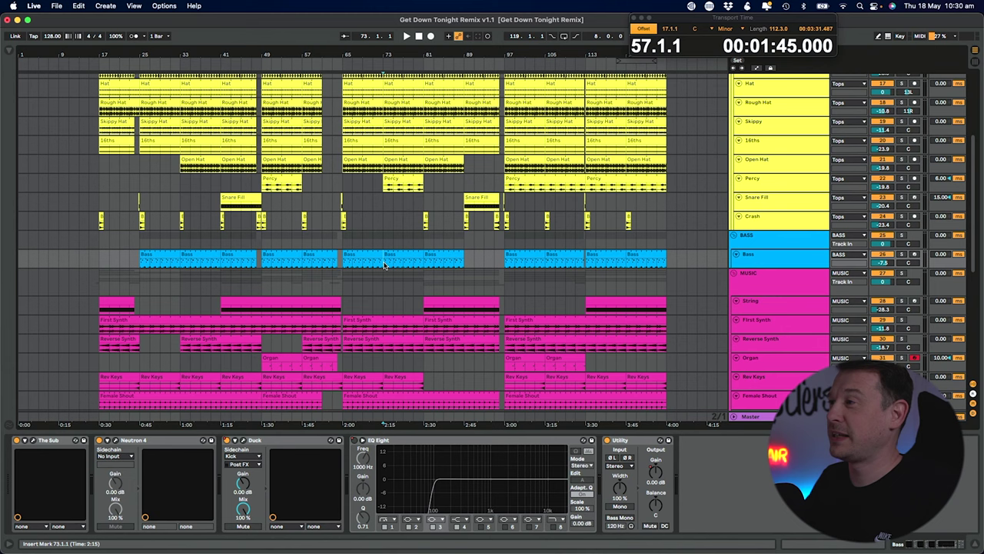